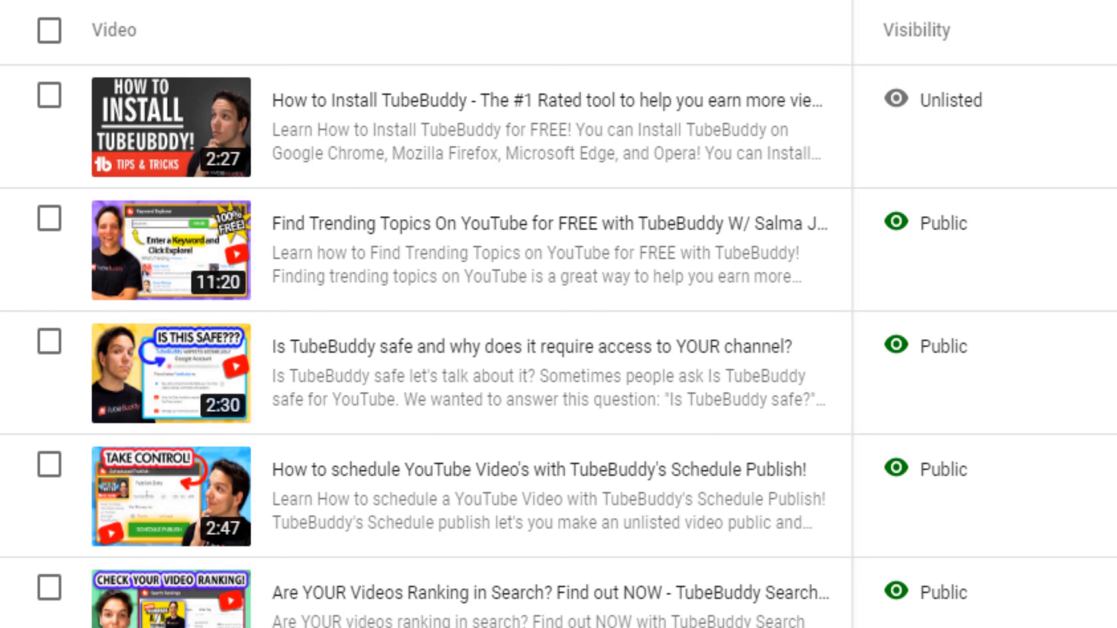
Open the end screen editor for the unlisted "How to Install TubeBuddy" video
{"action": "mouse_move", "coordinate": [137, 176]}
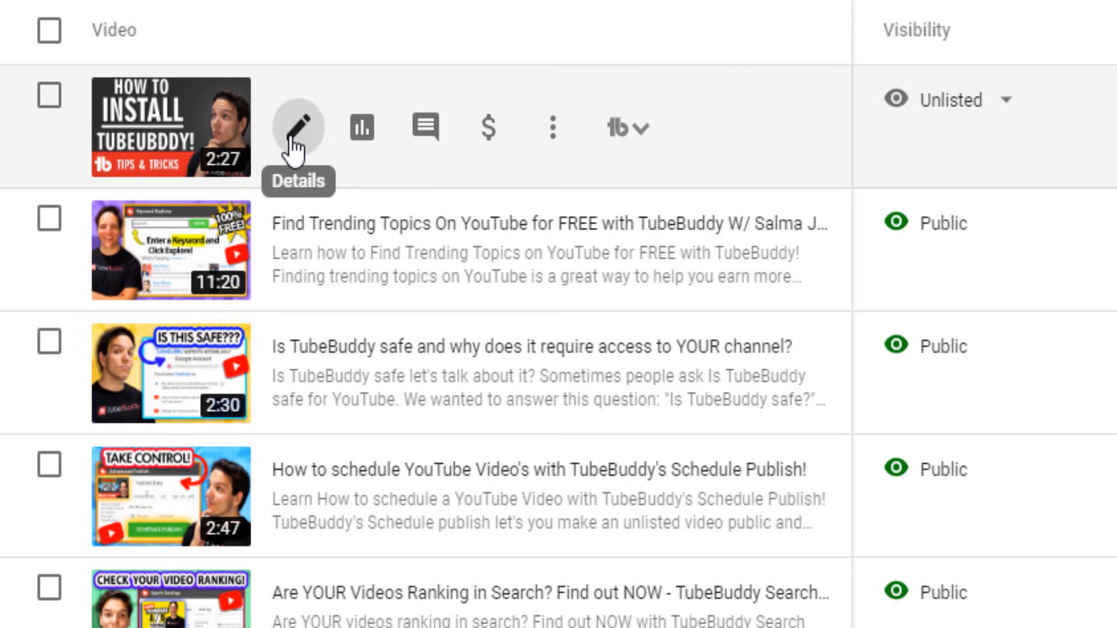
{"action": "left_click", "coordinate": [294, 131]}
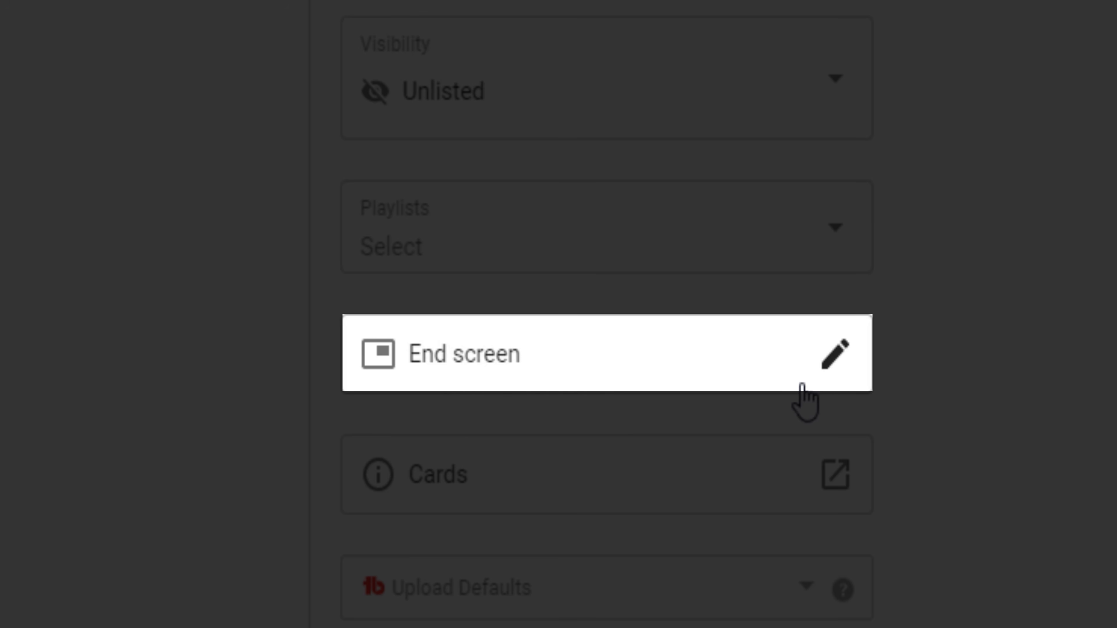
{"action": "left_click", "coordinate": [845, 358]}
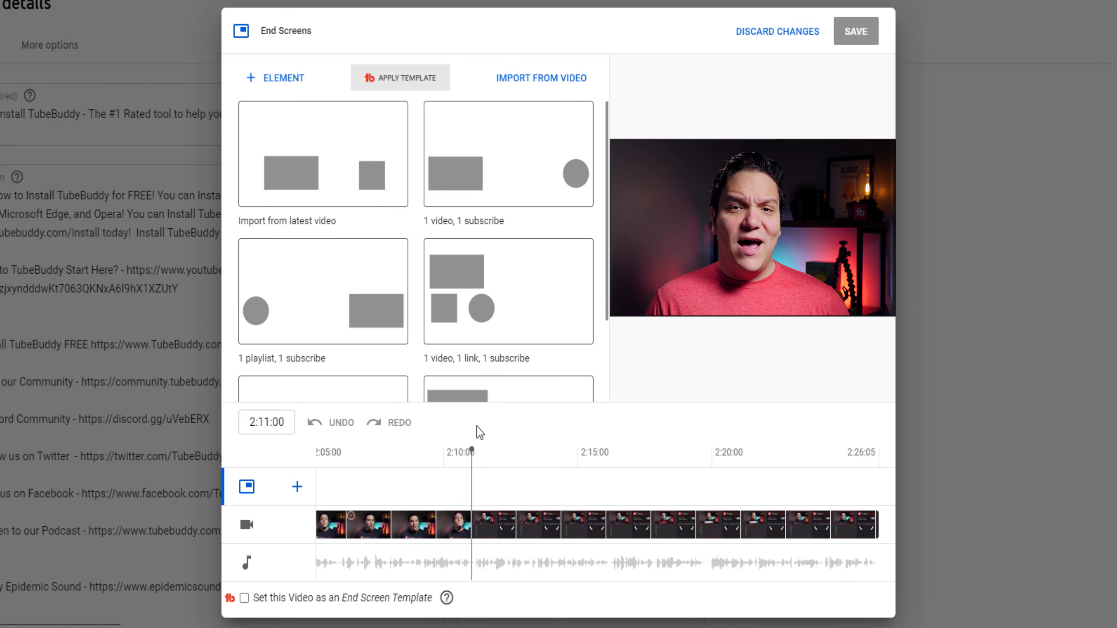
Review the available end screen element types, the preset layouts and the list of videos an end screen can be imported from
{"action": "left_click", "coordinate": [252, 79]}
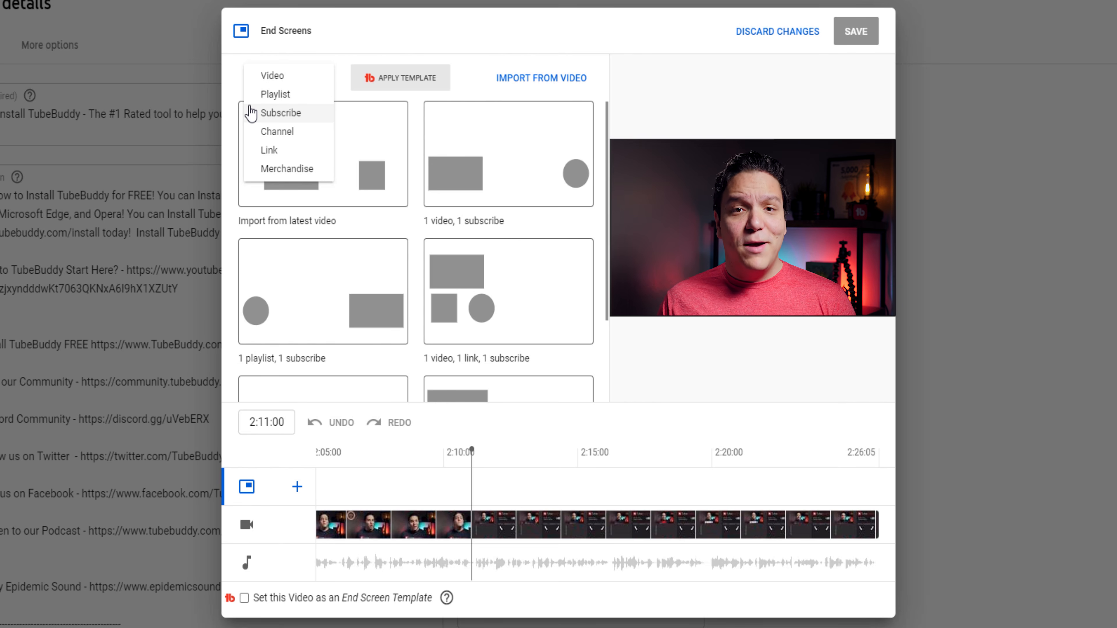
{"action": "left_click", "coordinate": [240, 124]}
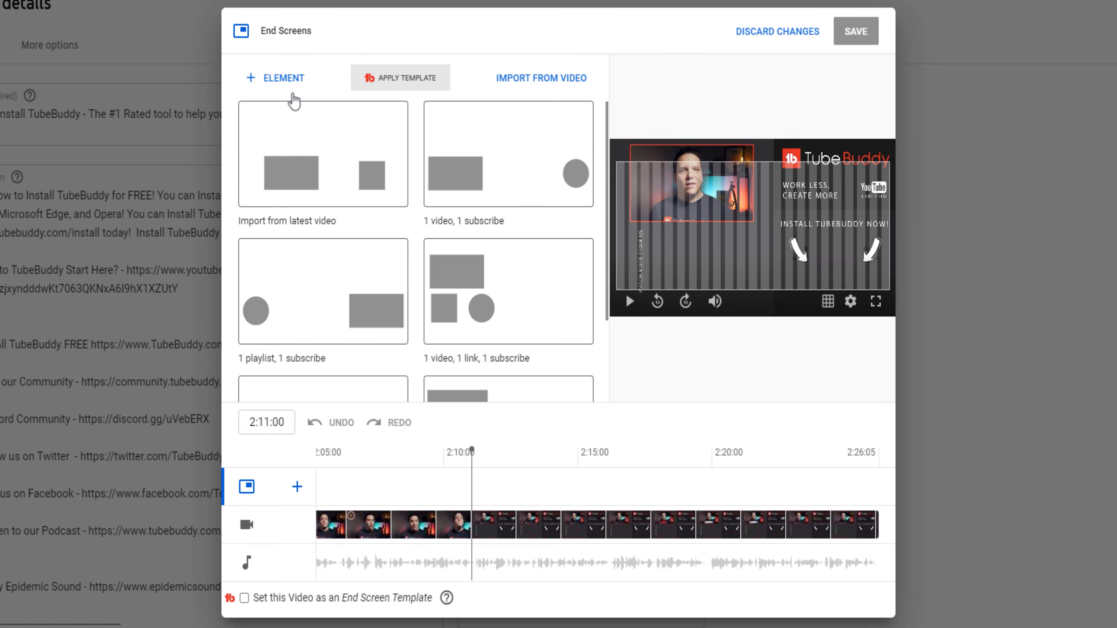
{"action": "left_click_drag", "start_coordinate": [607, 110], "coordinate": [606, 184]}
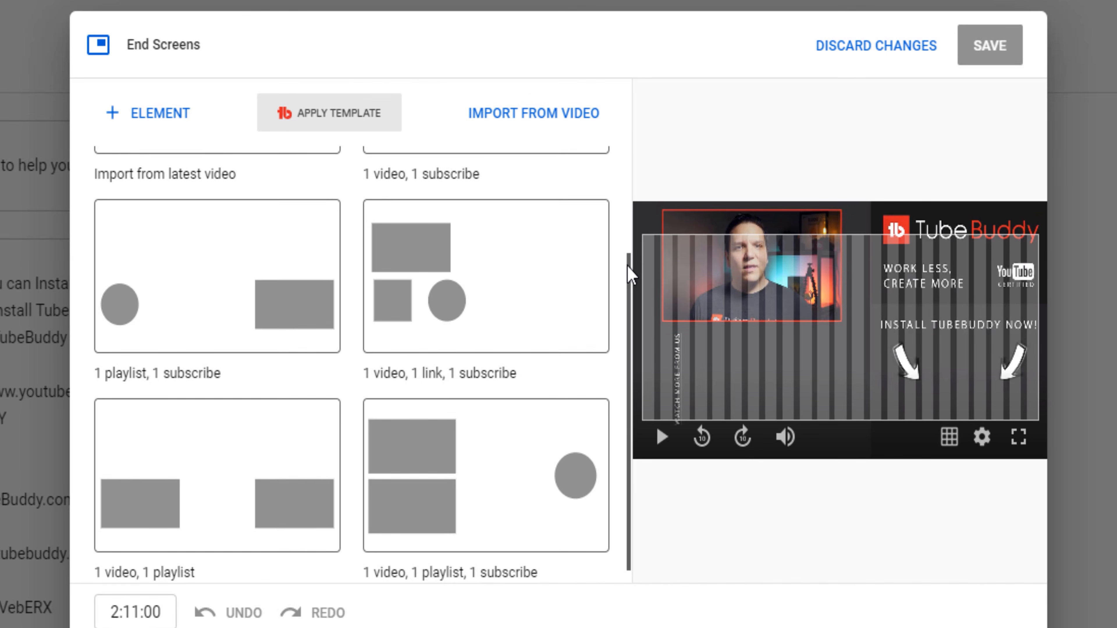
{"action": "left_click_drag", "start_coordinate": [629, 275], "coordinate": [629, 164]}
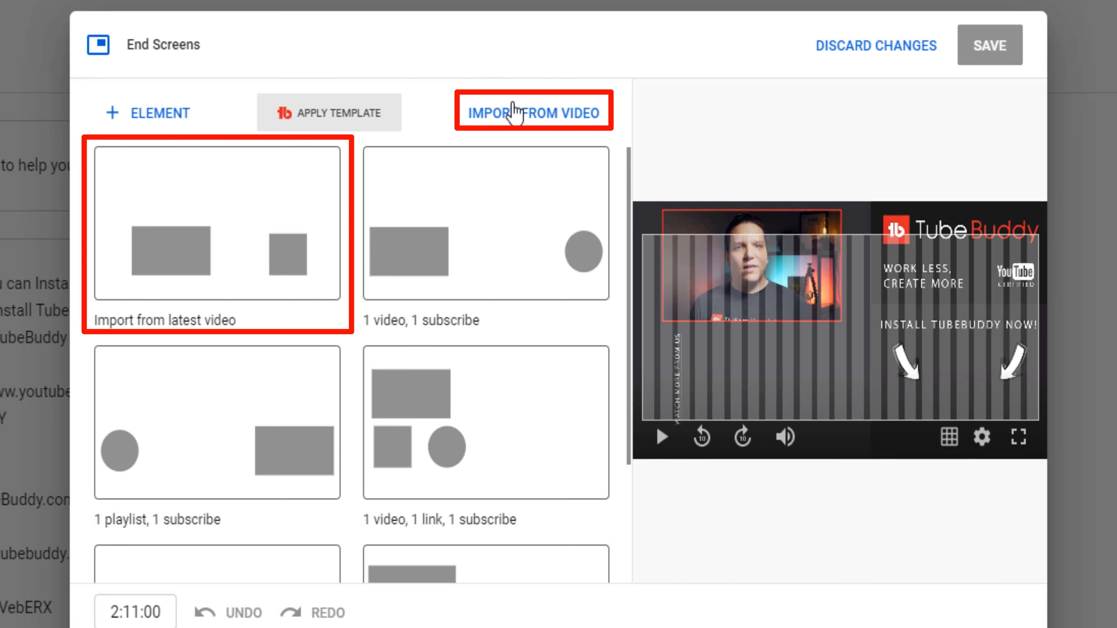
{"action": "left_click", "coordinate": [519, 111]}
{"action": "left_click_drag", "start_coordinate": [913, 160], "coordinate": [923, 482]}
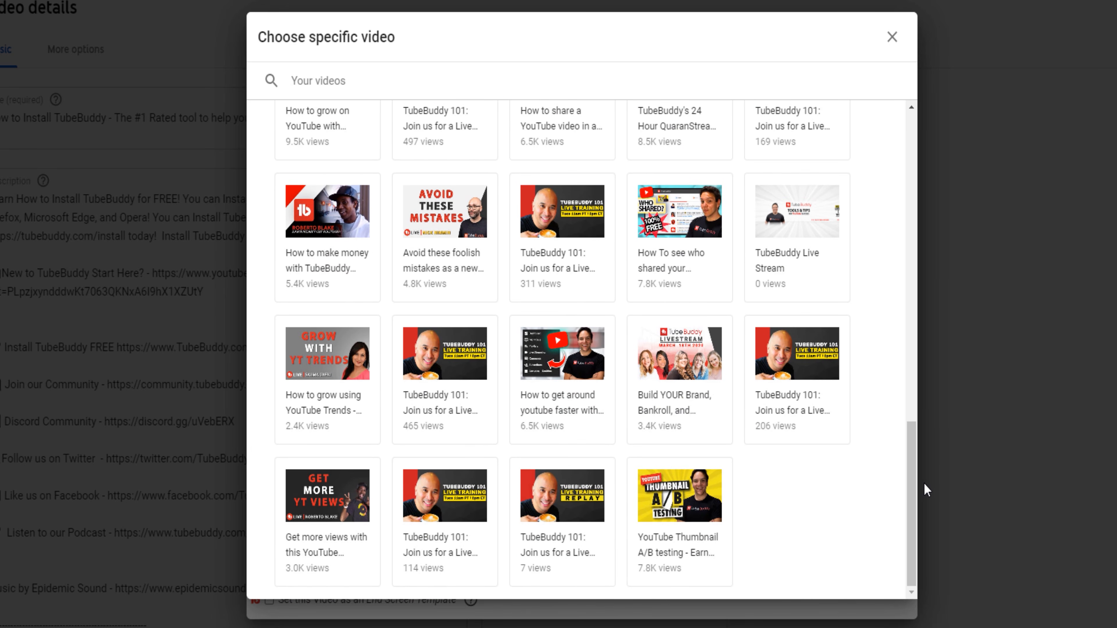
{"action": "left_click", "coordinate": [892, 37]}
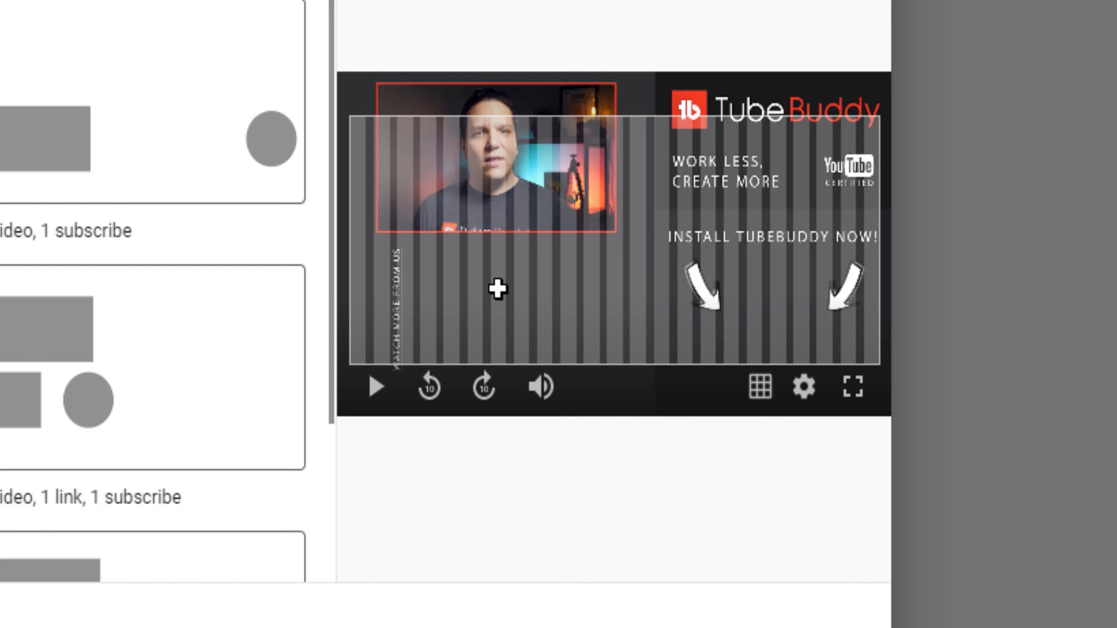
Add a video element set to Best for viewer and place it below the speaker frame, beside the "Watch more from us" text
{"action": "left_click", "coordinate": [497, 289]}
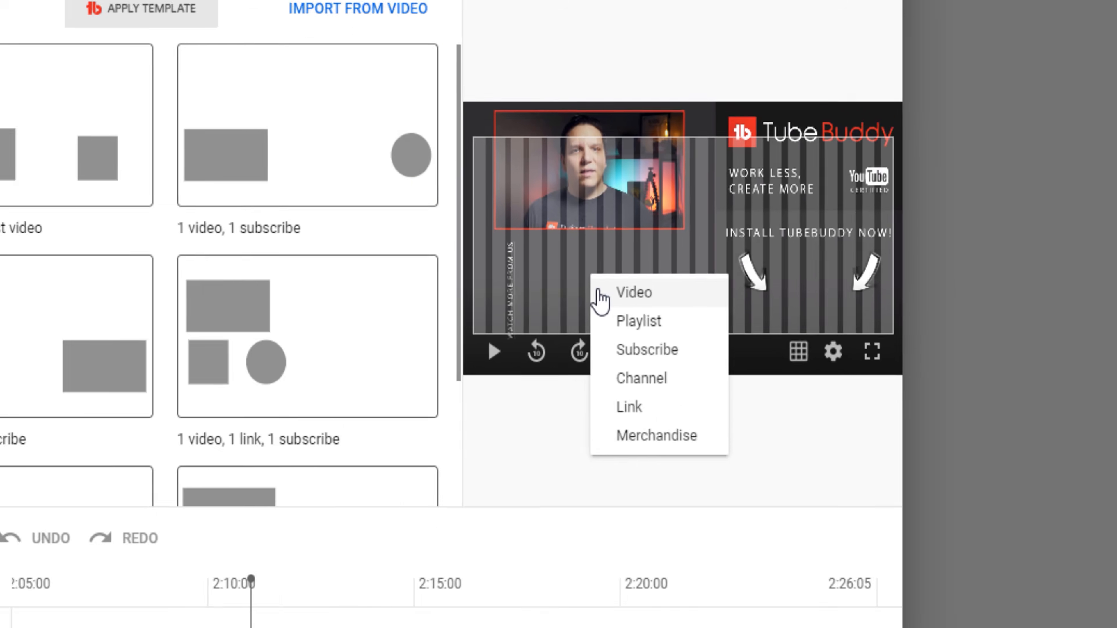
{"action": "left_click", "coordinate": [536, 312]}
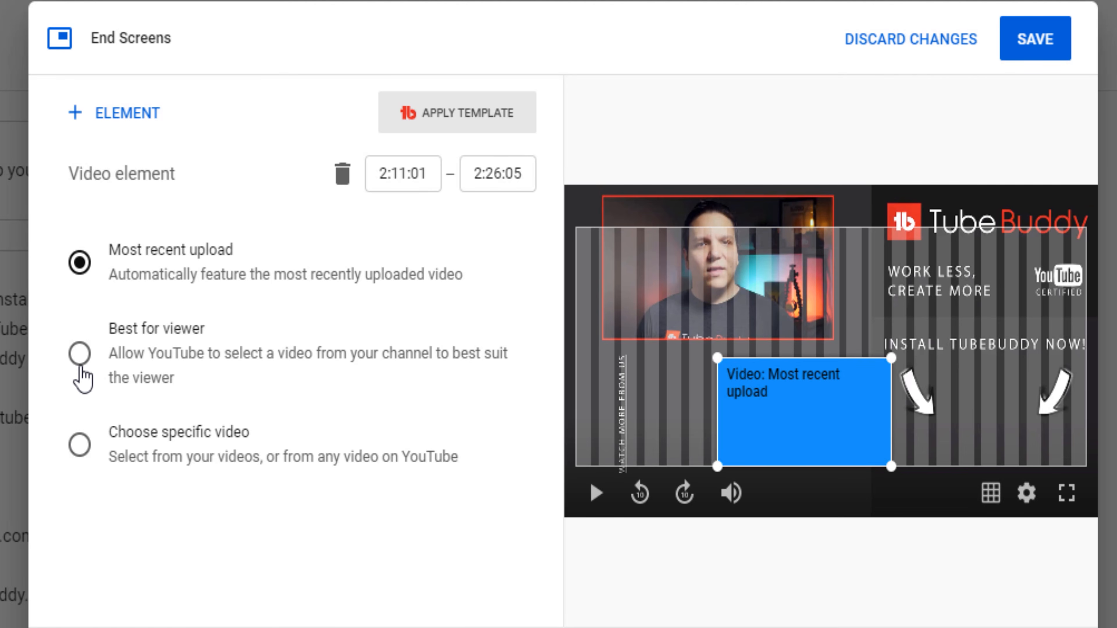
{"action": "left_click", "coordinate": [80, 360]}
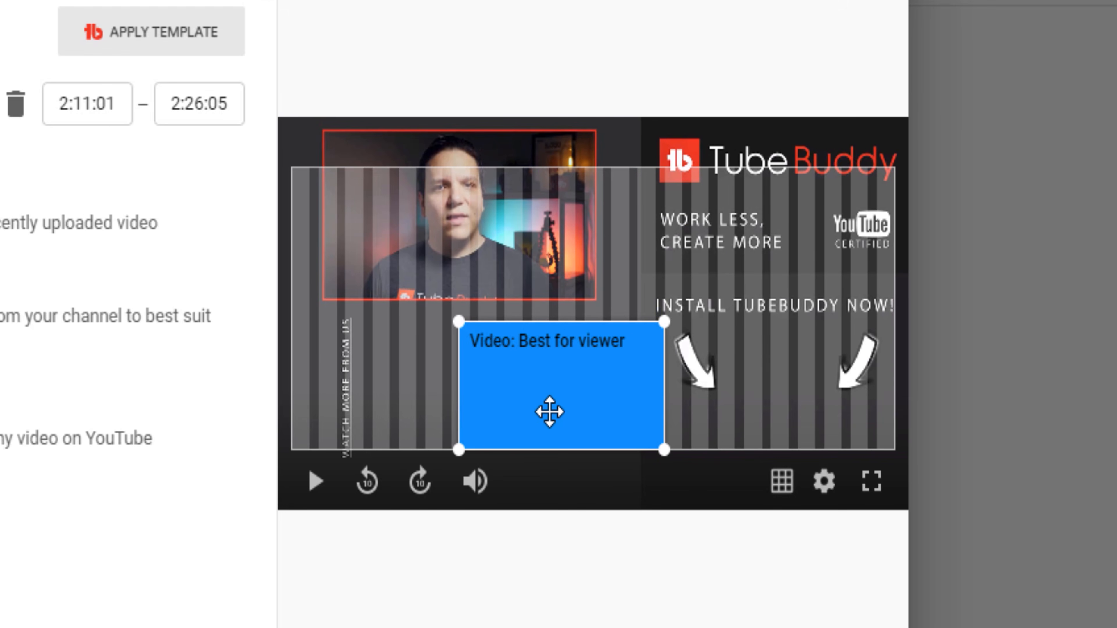
{"action": "left_click_drag", "start_coordinate": [771, 430], "coordinate": [771, 415]}
{"action": "left_click_drag", "start_coordinate": [545, 391], "coordinate": [449, 419]}
{"action": "mouse_move", "coordinate": [565, 319]}
{"action": "left_mouse_down"}
{"action": "mouse_move", "coordinate": [626, 252]}
{"action": "mouse_move", "coordinate": [547, 330]}
{"action": "left_mouse_up"}
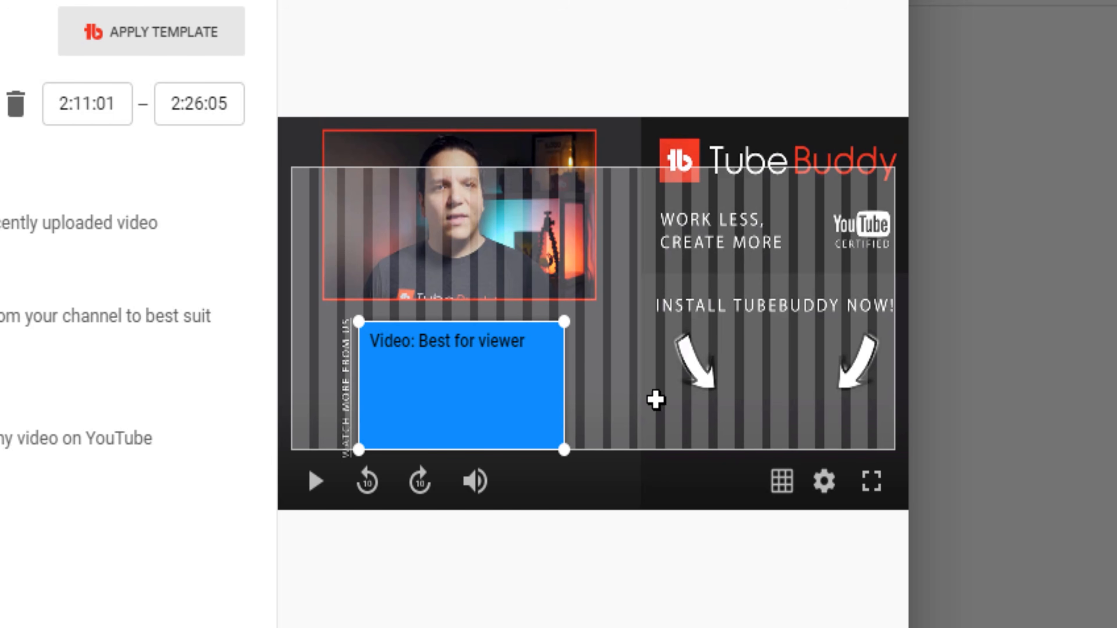
{"action": "left_click", "coordinate": [766, 401]}
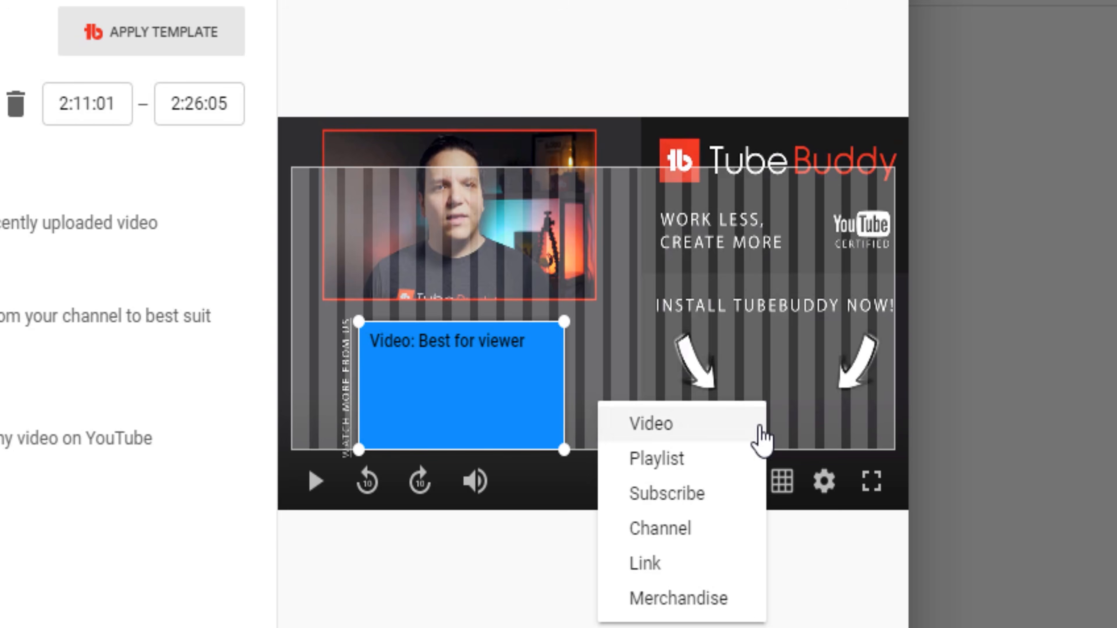
{"action": "left_click", "coordinate": [720, 565]}
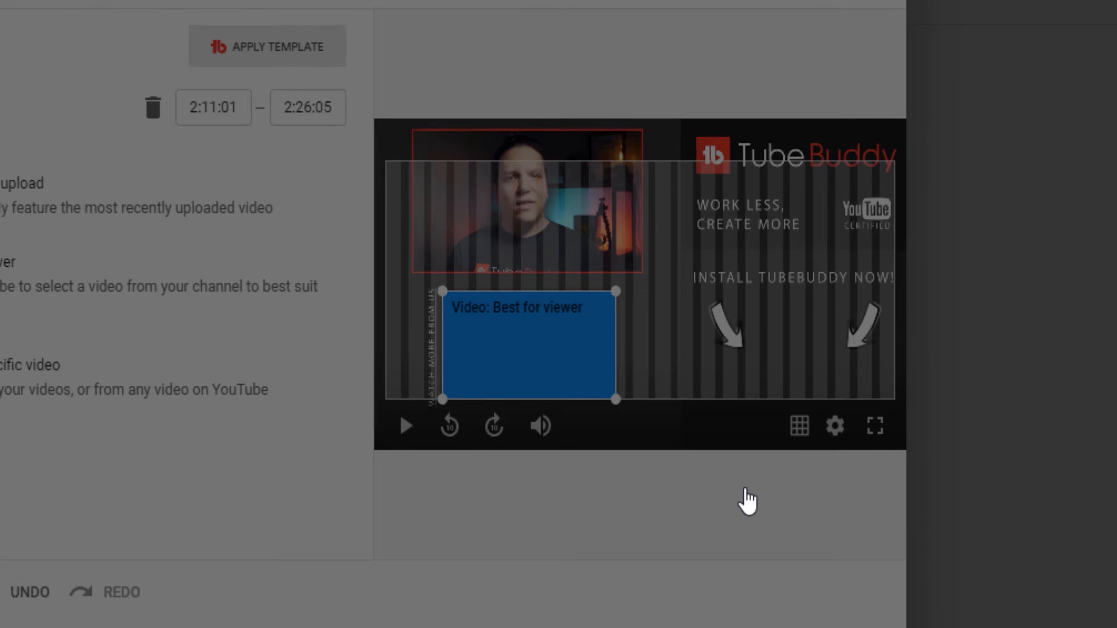
{"action": "type", "text": "www.tubebuddy.com/install"}
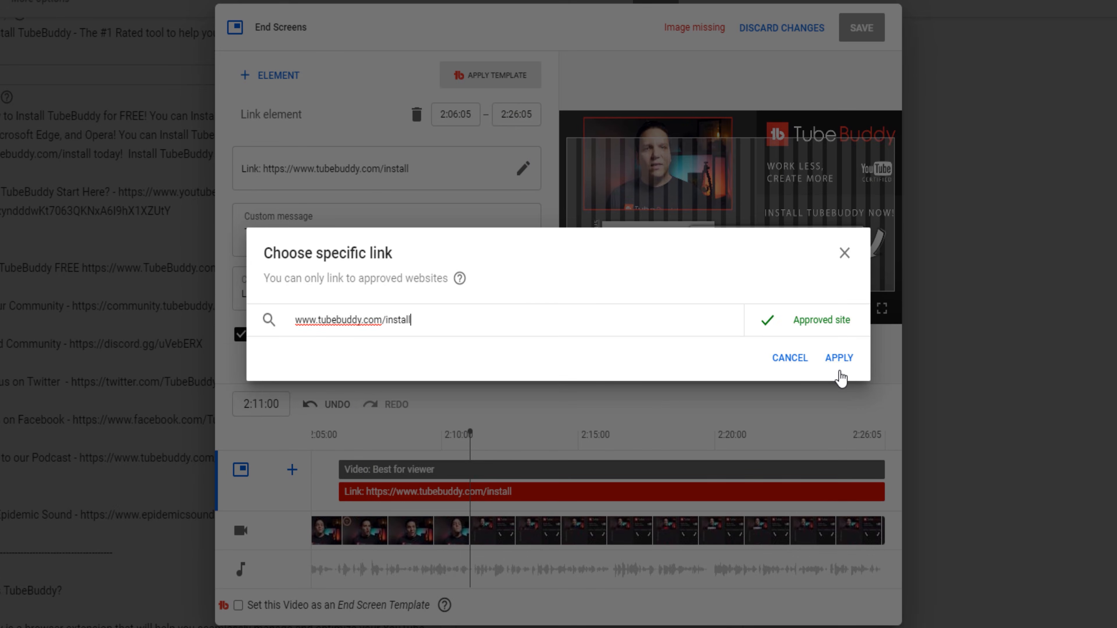
{"action": "left_click", "coordinate": [839, 358]}
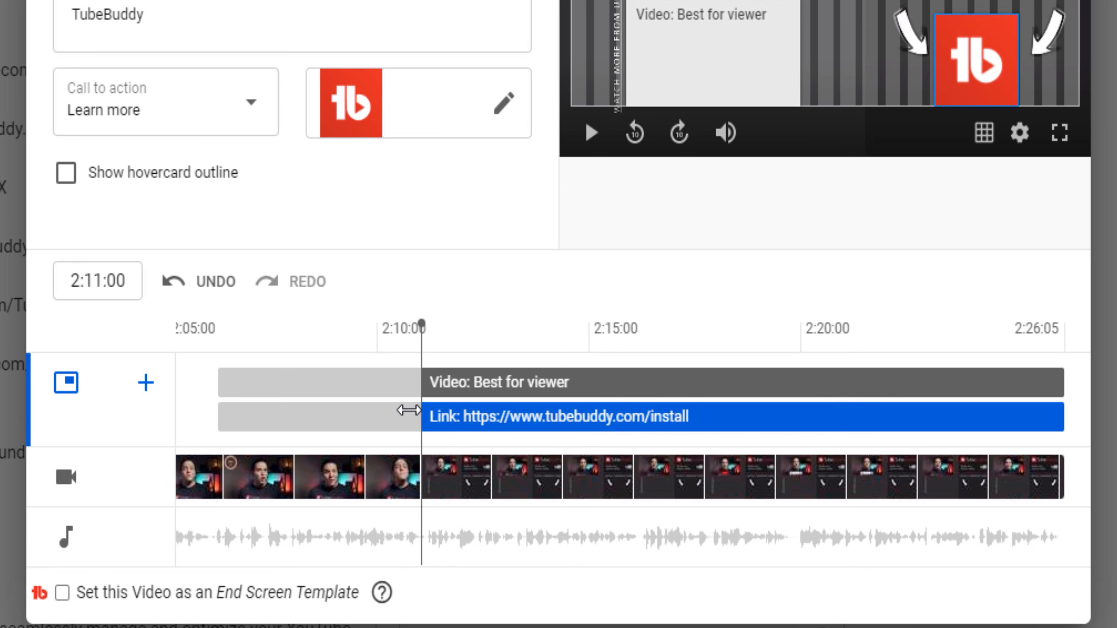
{"action": "mouse_move", "coordinate": [408, 410]}
{"action": "left_mouse_down"}
{"action": "mouse_move", "coordinate": [312, 418]}
{"action": "mouse_move", "coordinate": [421, 423]}
{"action": "left_mouse_up"}
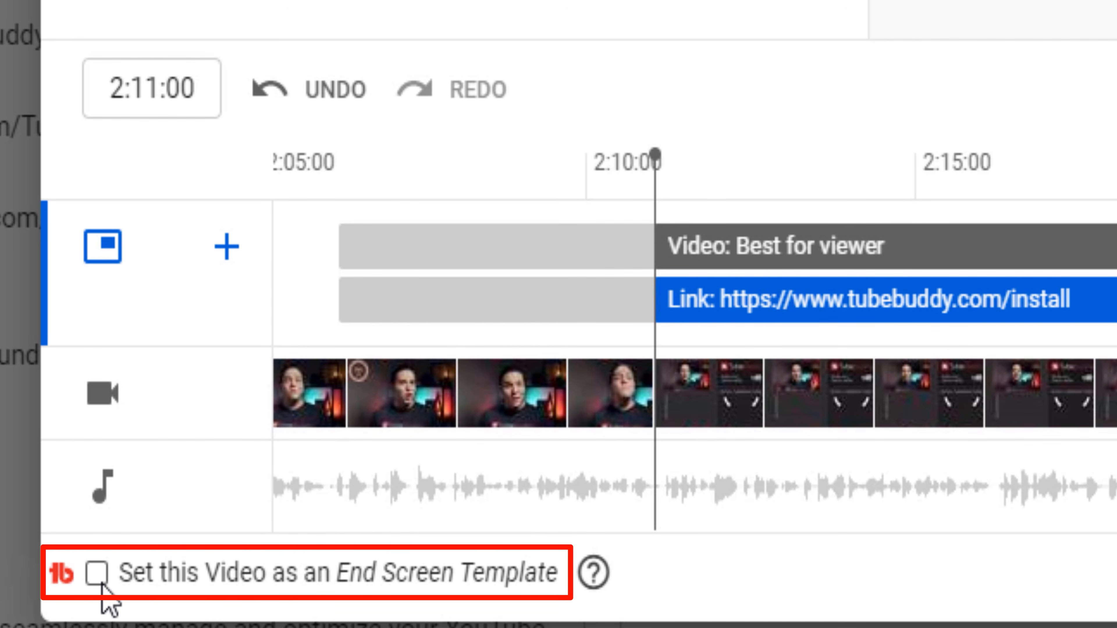
Set this video as an end screen template named "TubeBuddy Best For Viewer Endscreen Template"
{"action": "left_click", "coordinate": [99, 576]}
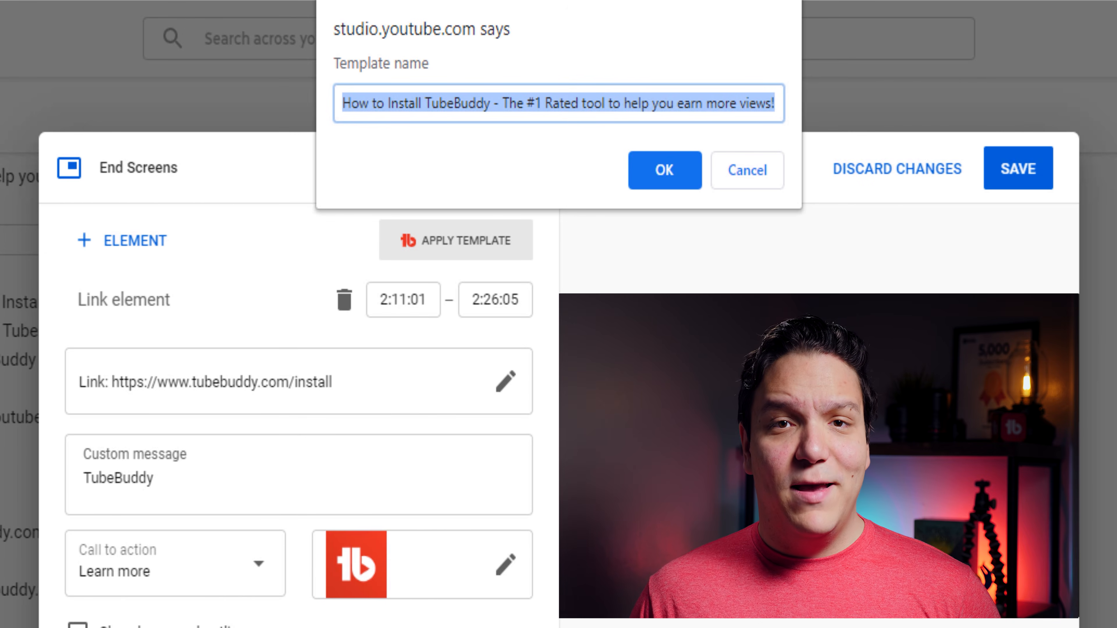
{"action": "key", "text": "BackSpace"}
{"action": "type", "text": "TubeBud"}
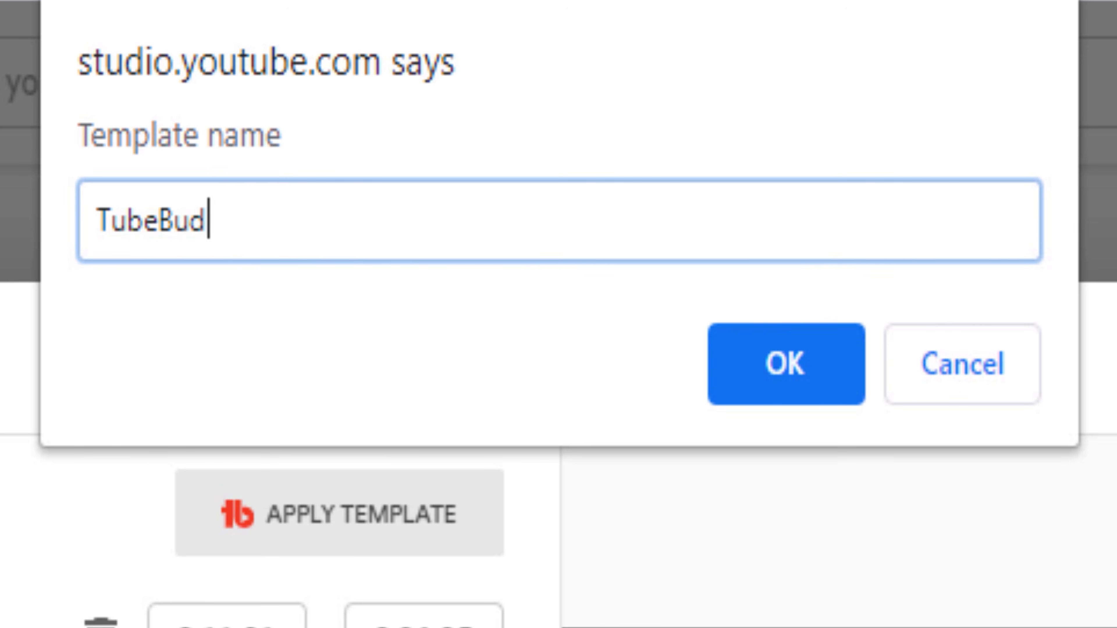
{"action": "type", "text": "dy Best For Viewer Endscreen T"}
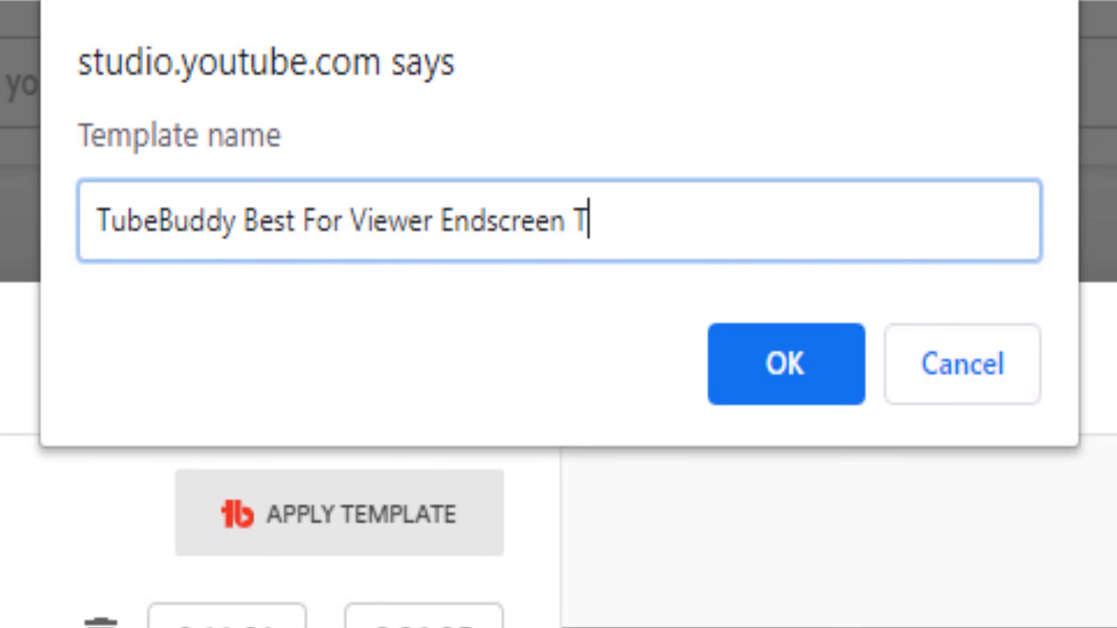
{"action": "type", "text": "emplate"}
{"action": "left_click", "coordinate": [786, 364]}
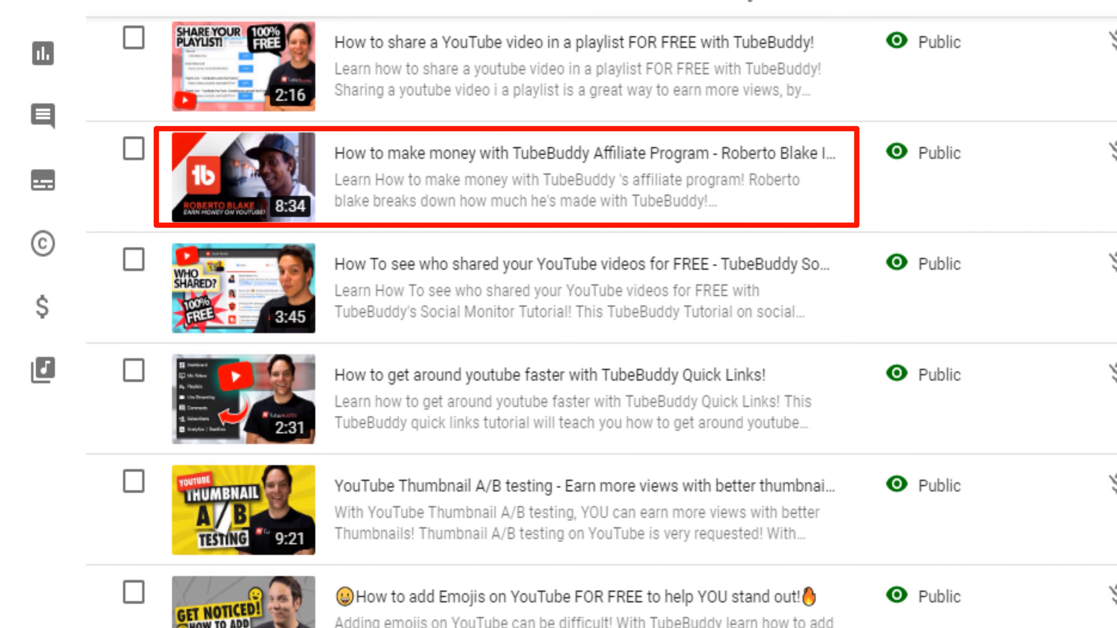
Choose the Roberto Blake Collaboration Template as the end screen template for the "How to make money with TubeBuddy Affiliate Program" video
{"action": "mouse_move", "coordinate": [783, 148]}
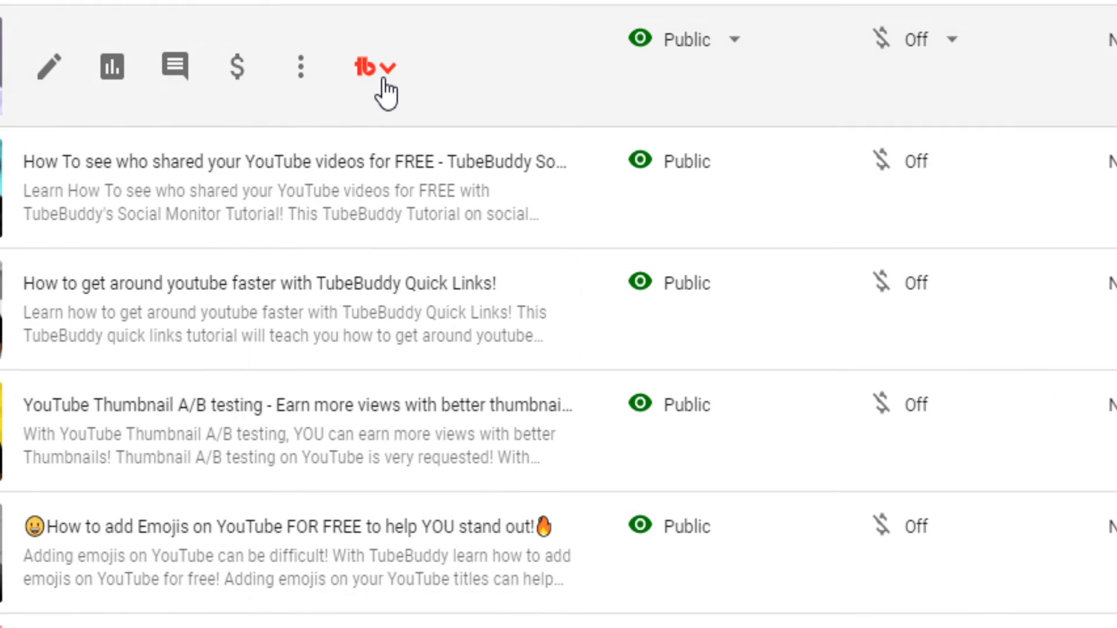
{"action": "left_click", "coordinate": [671, 180]}
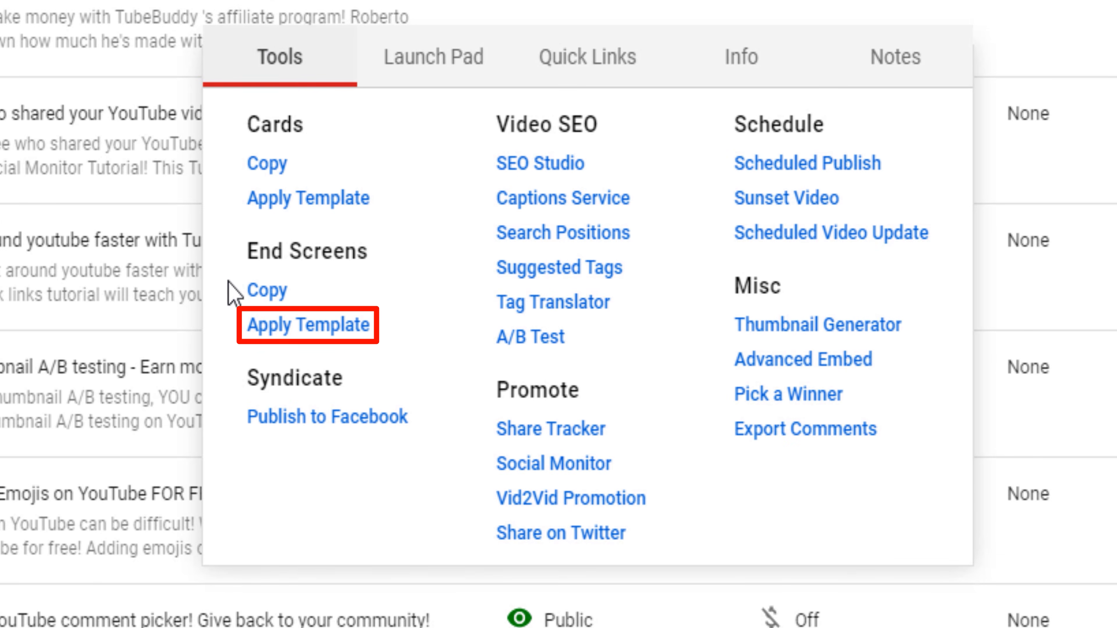
{"action": "left_click", "coordinate": [250, 325]}
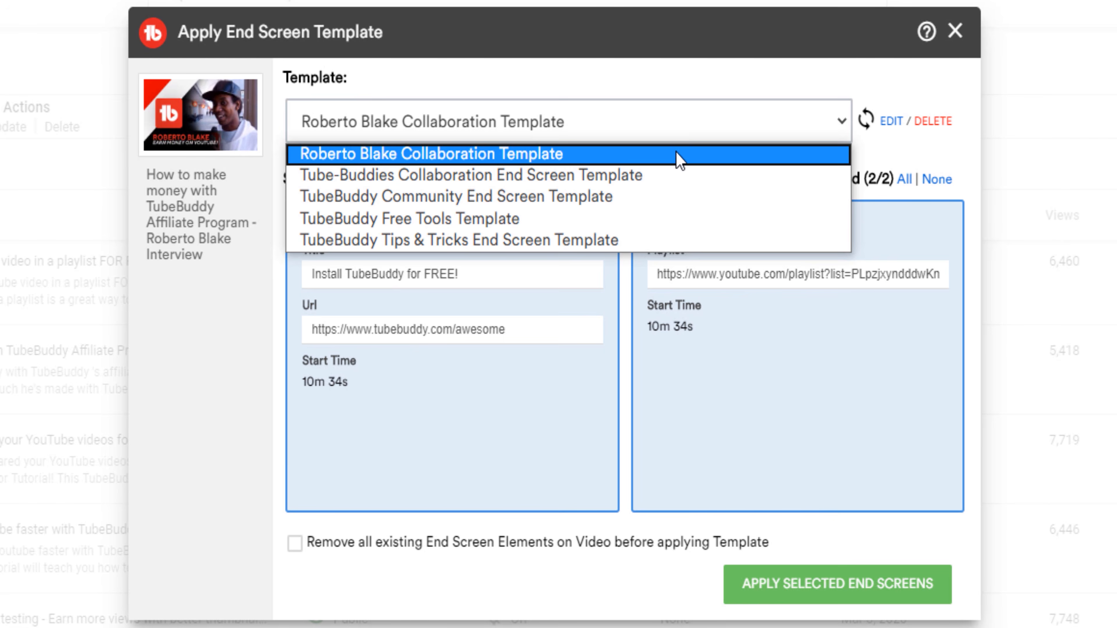
{"action": "left_click", "coordinate": [678, 155]}
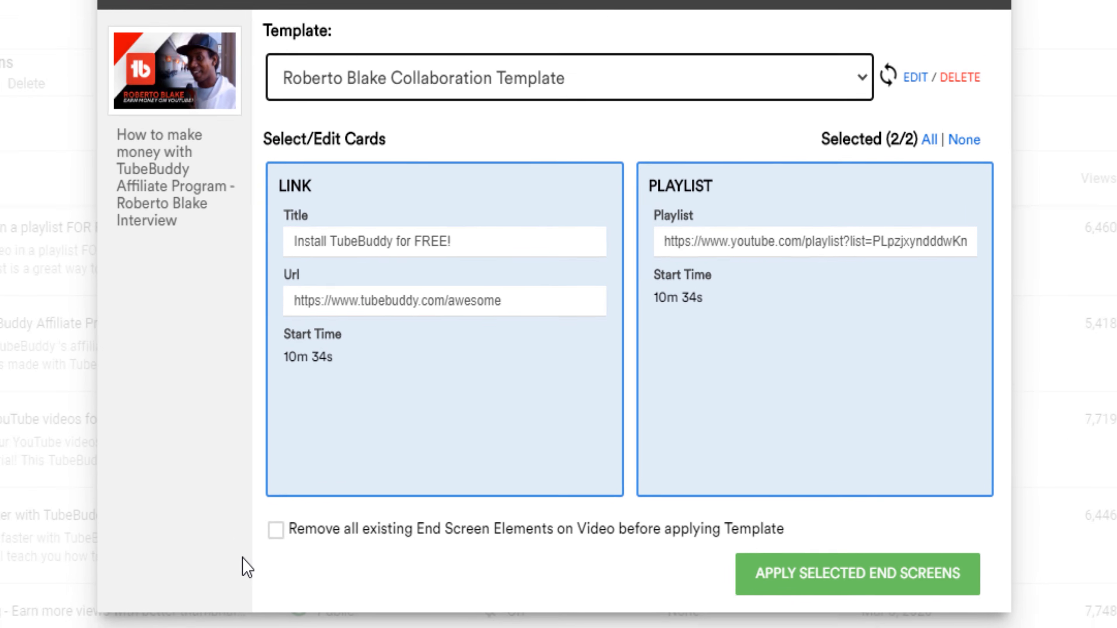
Apply the selected end screens with all existing elements removed first, and open the video's end screen editor to check them
{"action": "left_click", "coordinate": [295, 543]}
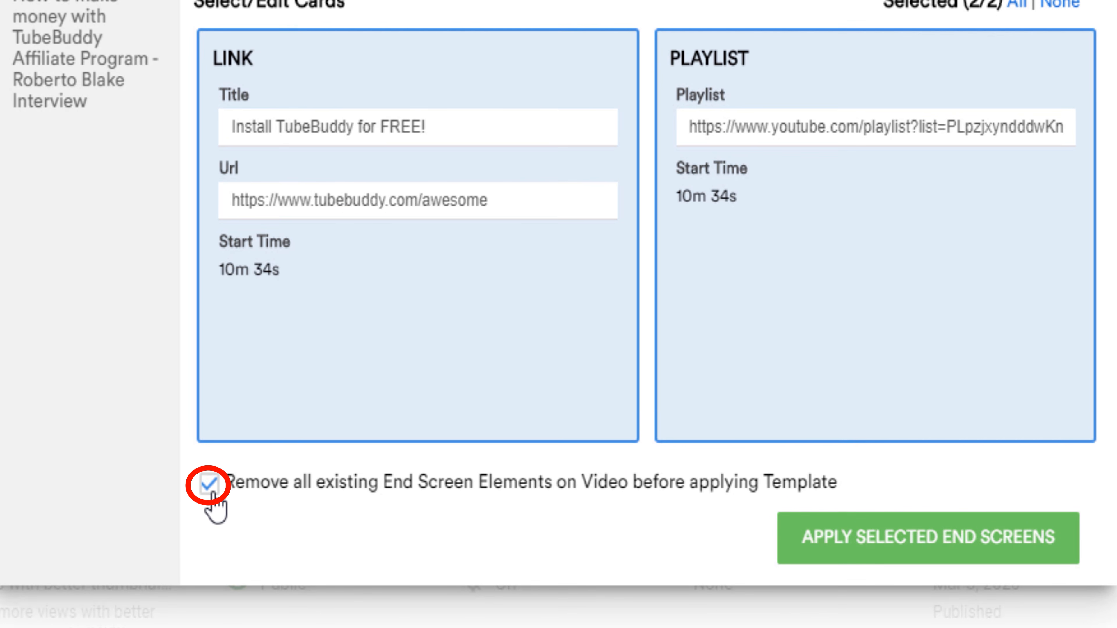
{"action": "left_click", "coordinate": [781, 538]}
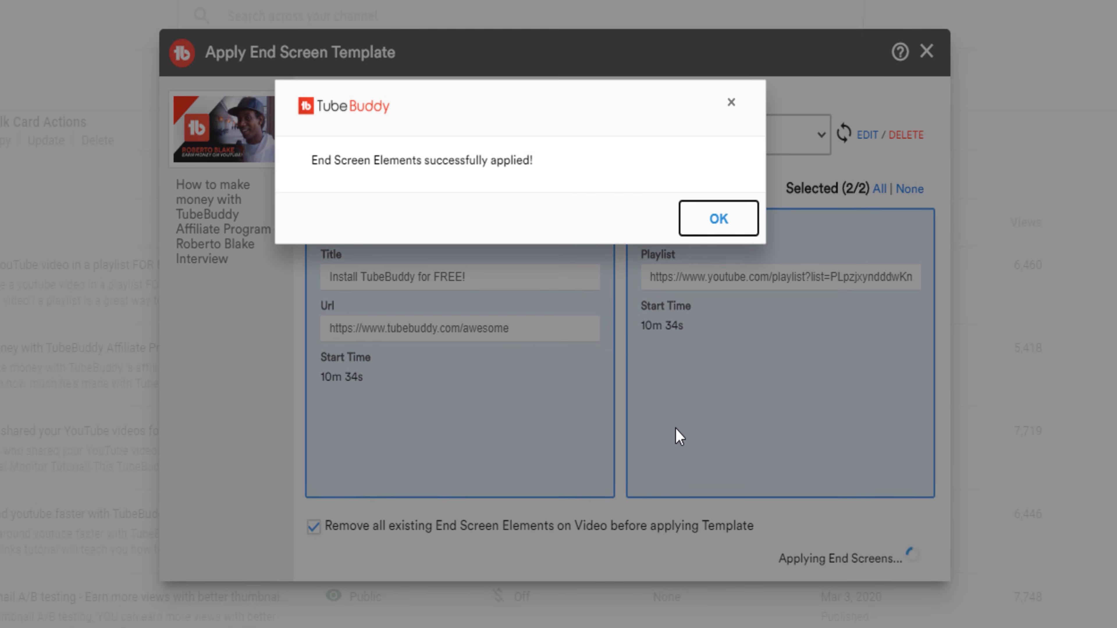
{"action": "left_click", "coordinate": [718, 219]}
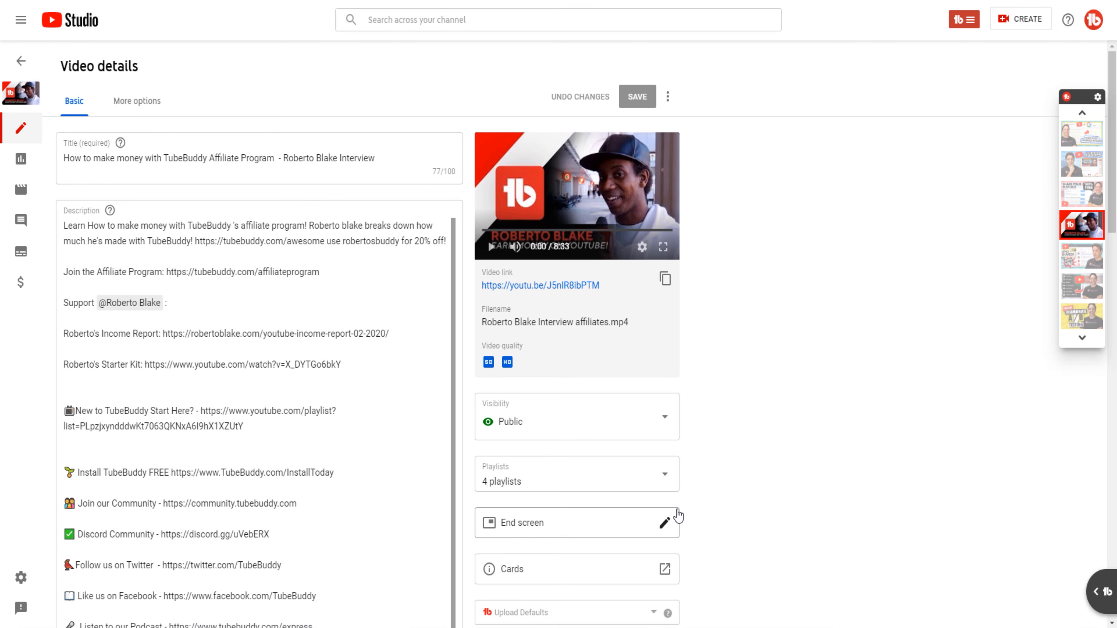
{"action": "left_click", "coordinate": [668, 522]}
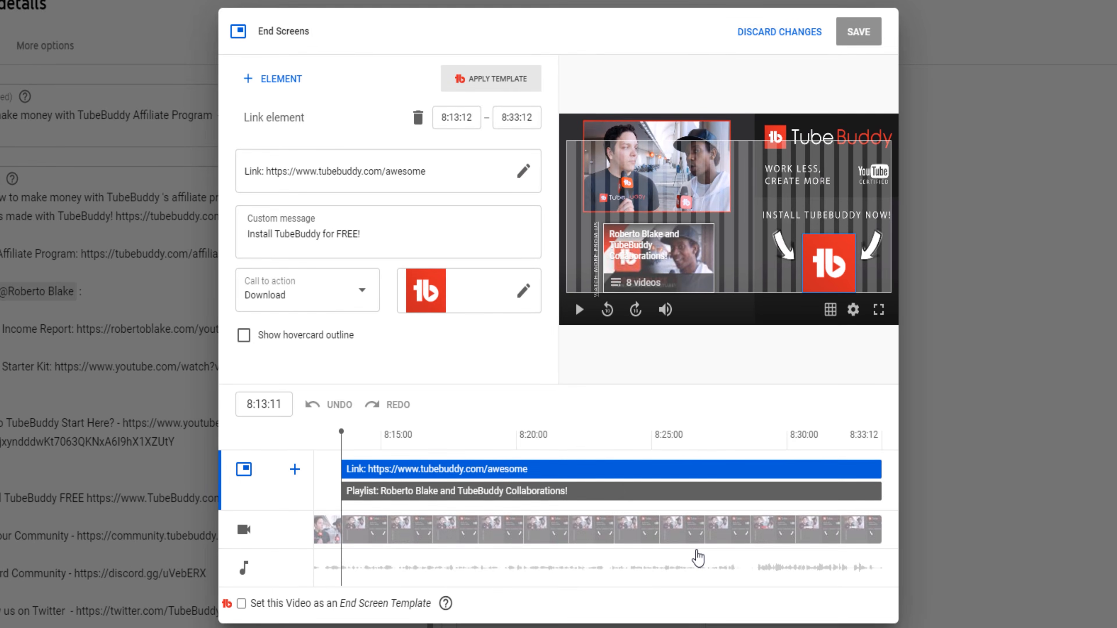